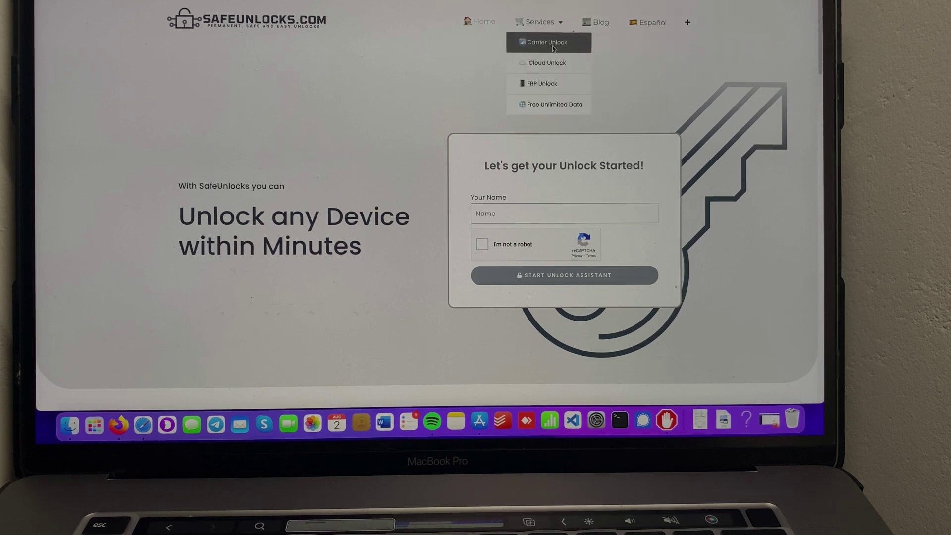
Fill the carrier unlock form with name, email, Samsung model and IMEI, accepting the $1 fee.
click(553, 46)
scroll(298, 182, down, 3)
scroll(302, 185, down, 3)
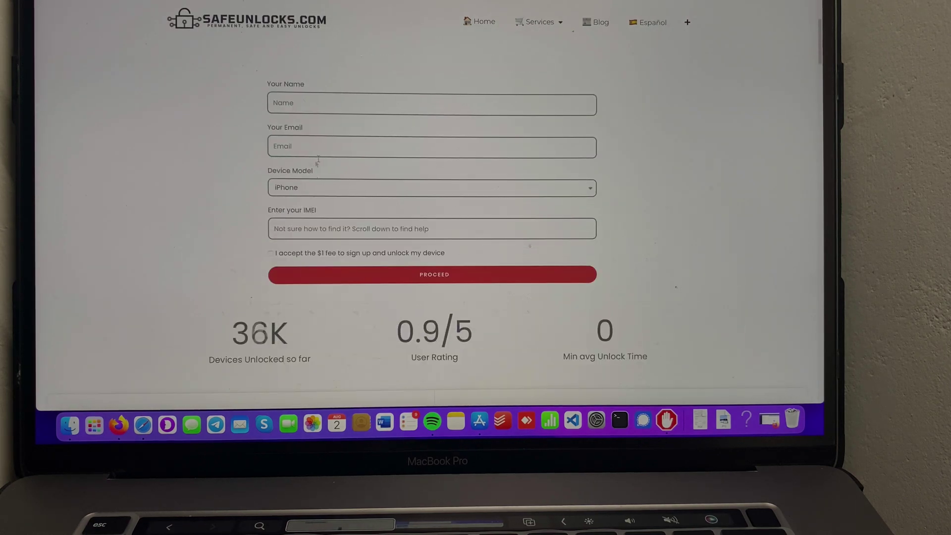
click(336, 104)
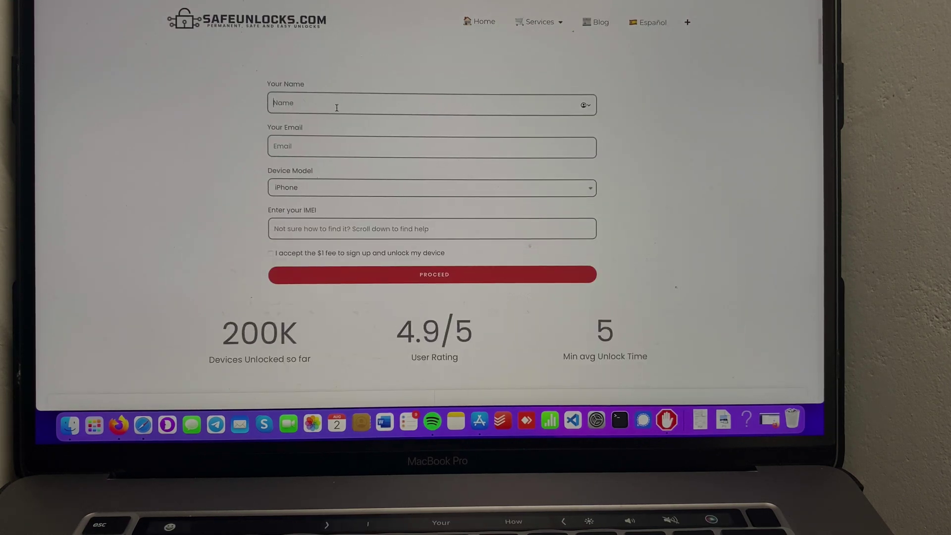
text(nick)
key(Tab)
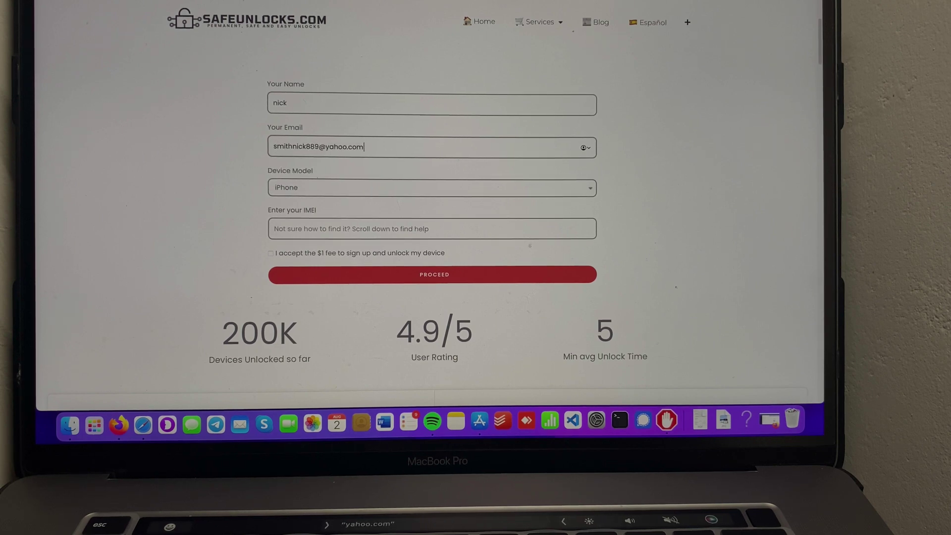
click(302, 186)
click(314, 202)
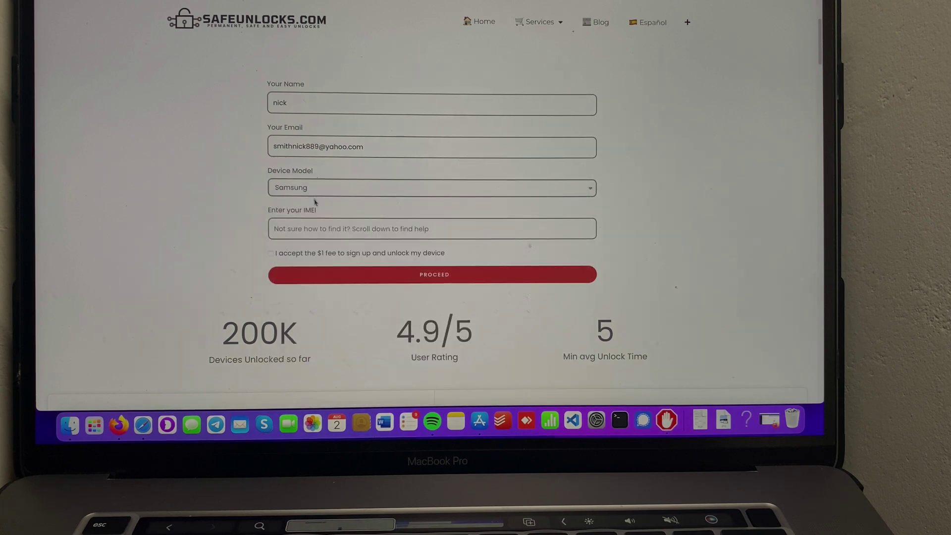
click(324, 229)
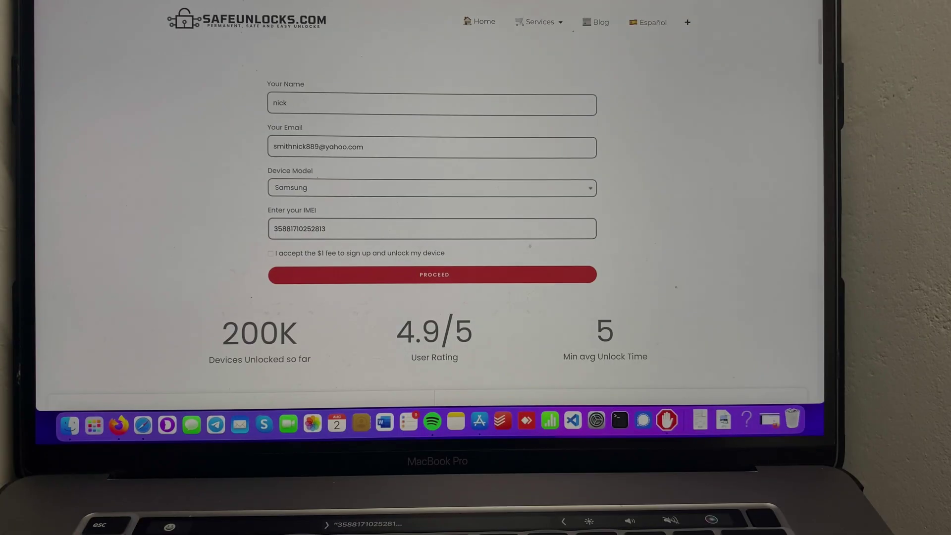
click(270, 253)
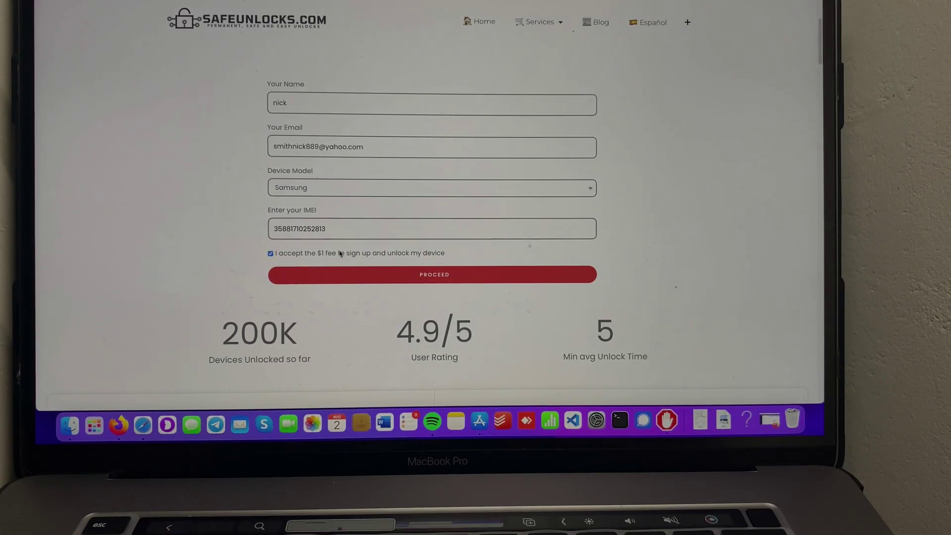
click(488, 278)
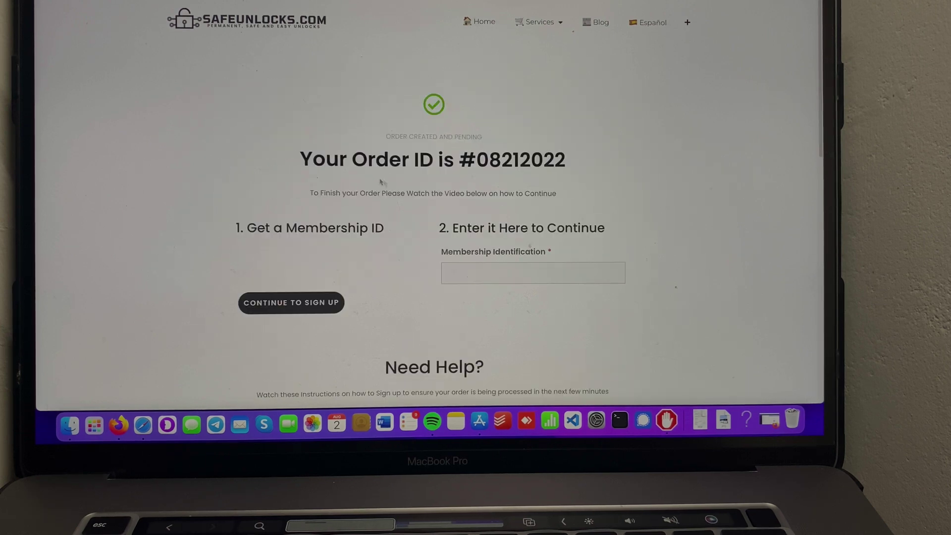
scroll(517, 194, down, 2)
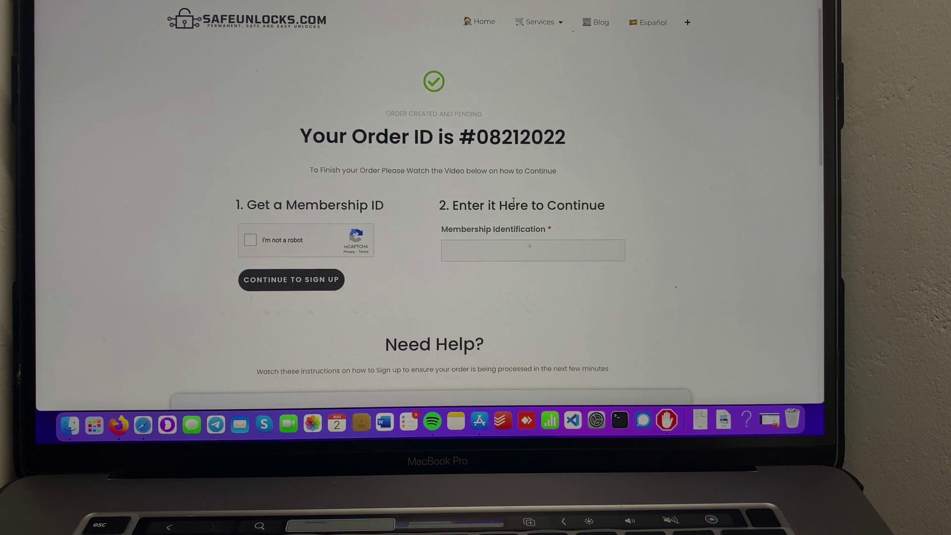
scroll(518, 195, down, 2)
scroll(514, 203, down, 2)
scroll(514, 203, down, 2)
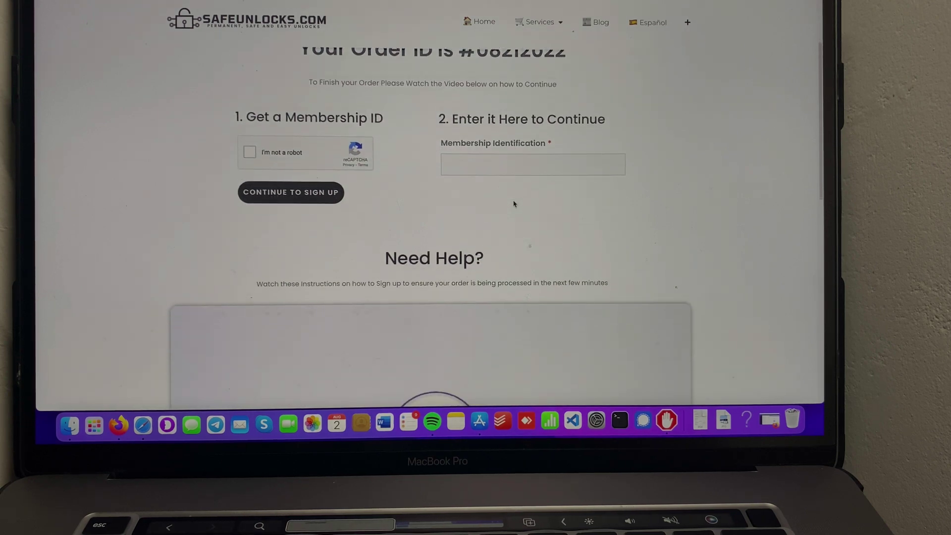
scroll(514, 203, down, 1)
scroll(514, 204, down, 1)
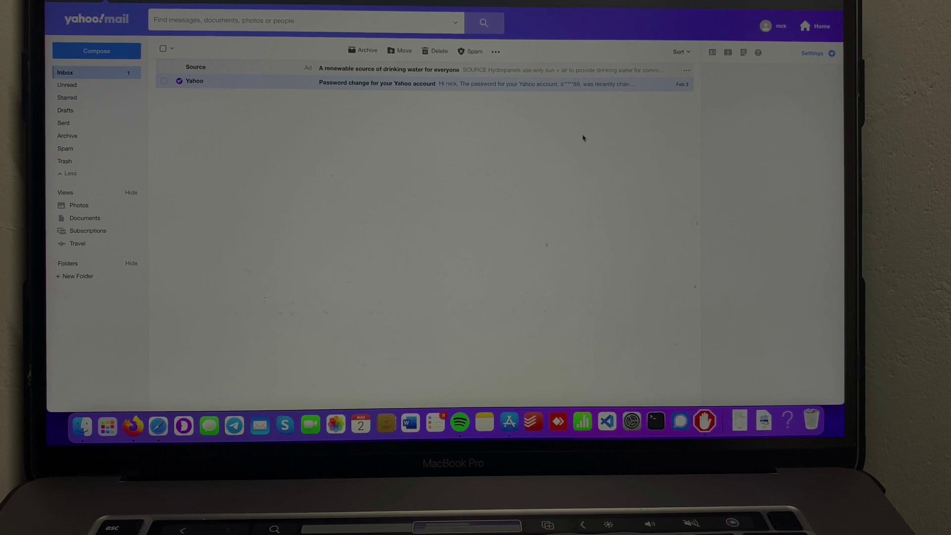
mouse_move(456, 83)
click(443, 85)
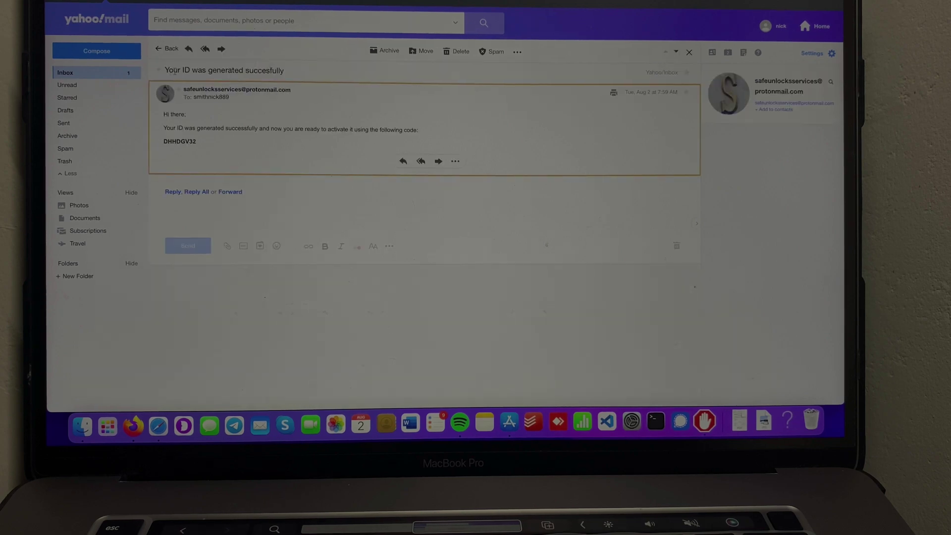
double_click(179, 141)
right_click(180, 142)
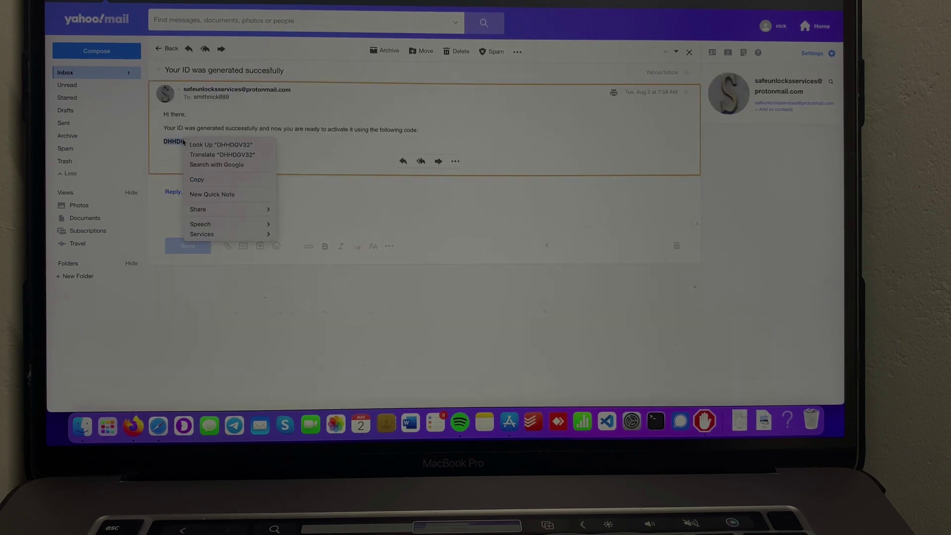
click(199, 180)
key(ctrl+Tab)
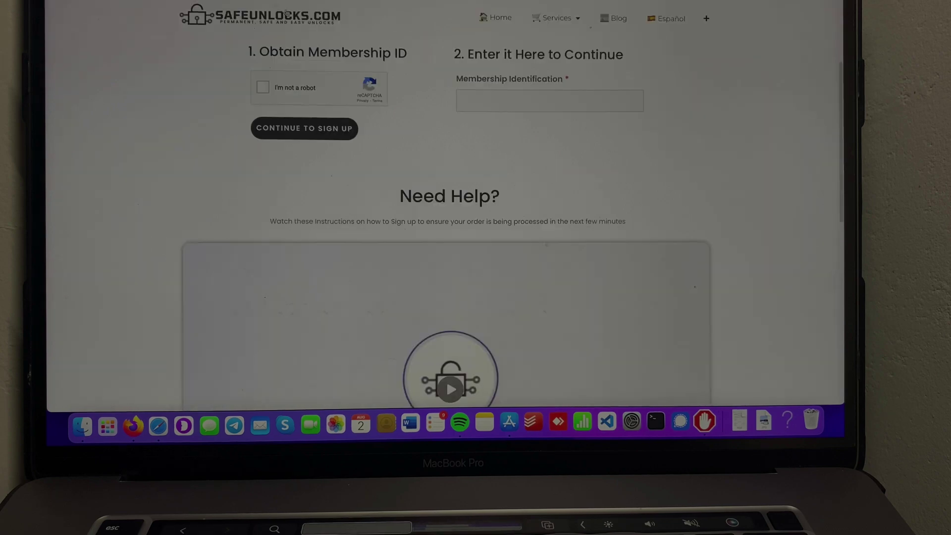
click(550, 100)
right_click(563, 101)
click(576, 126)
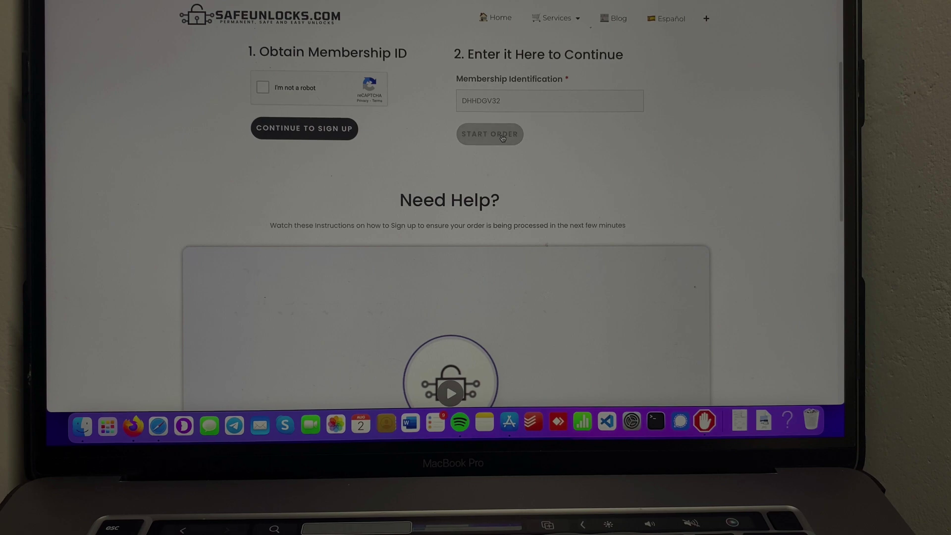
click(503, 137)
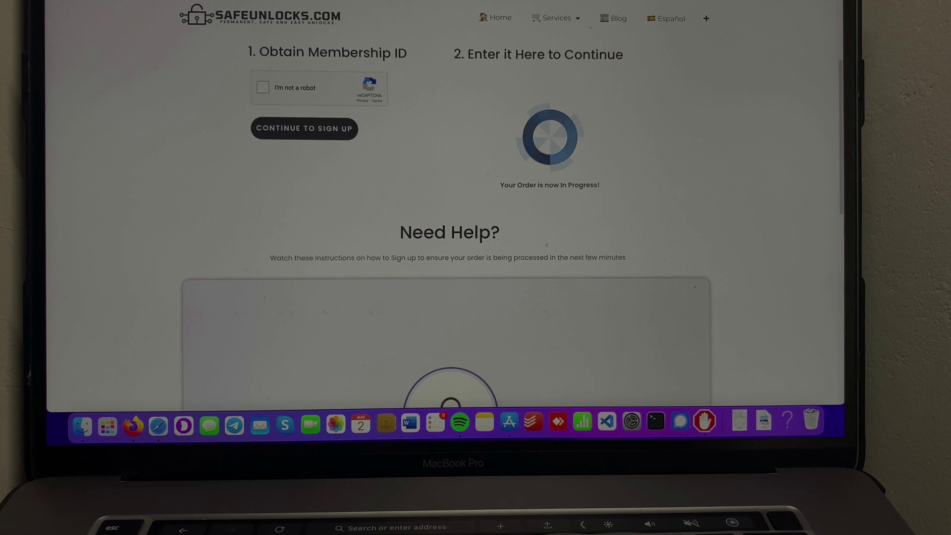
Back in the Yahoo inbox, open the 'Device has been unlocked from the carrier' message.
key(ctrl+Tab)
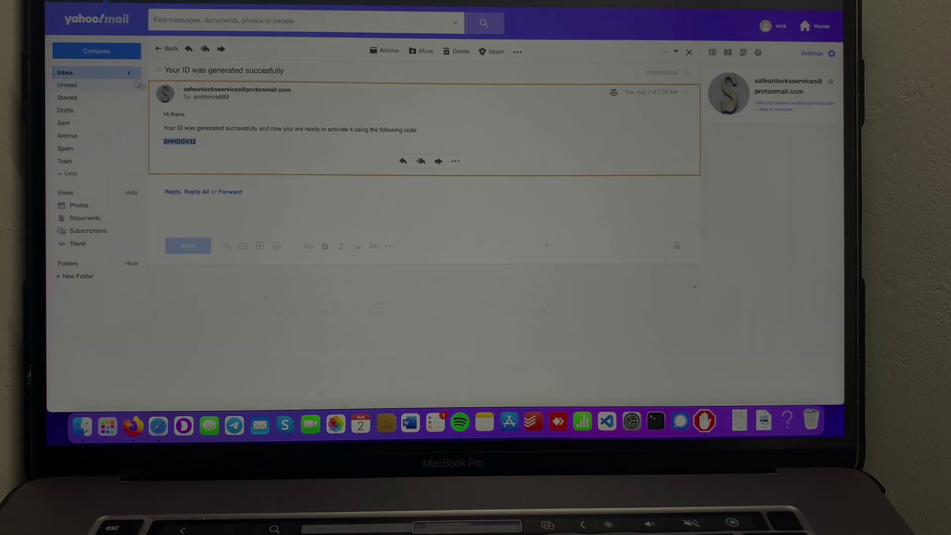
click(104, 73)
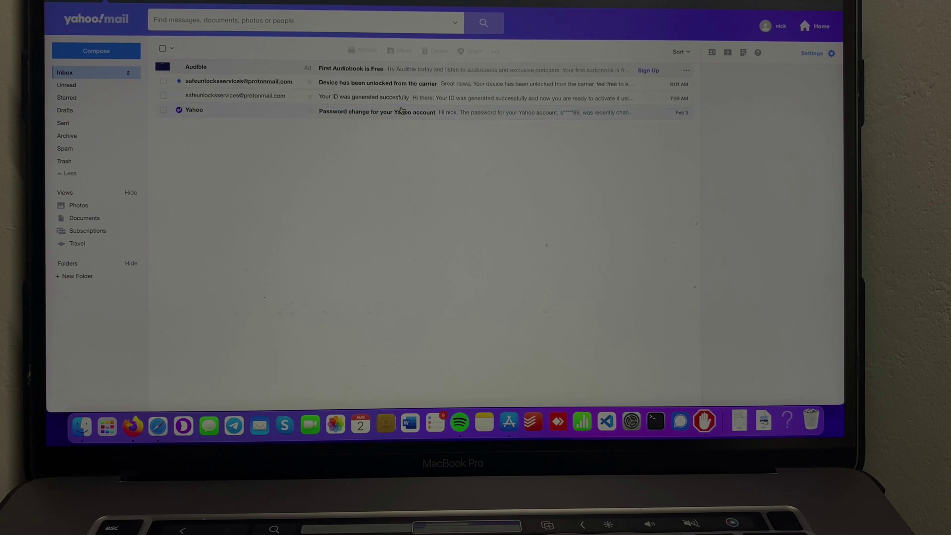
click(431, 86)
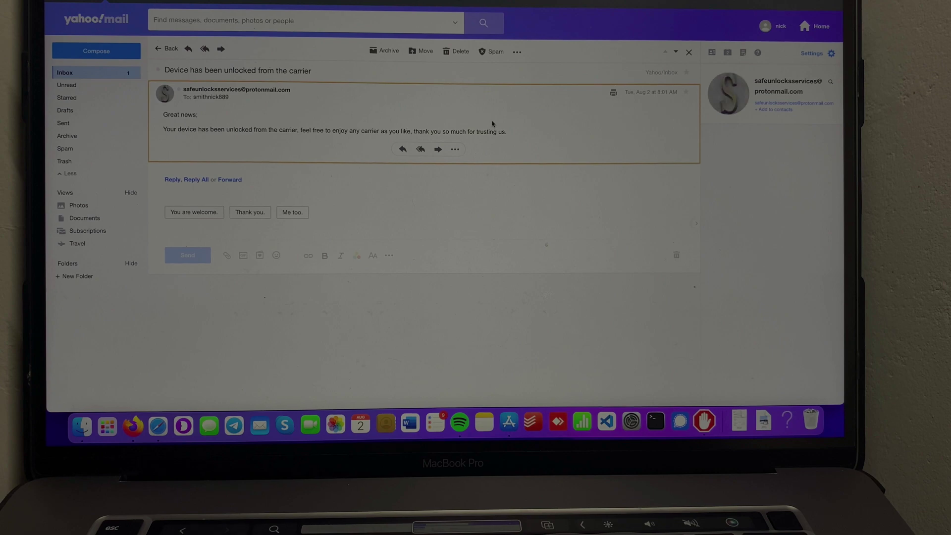